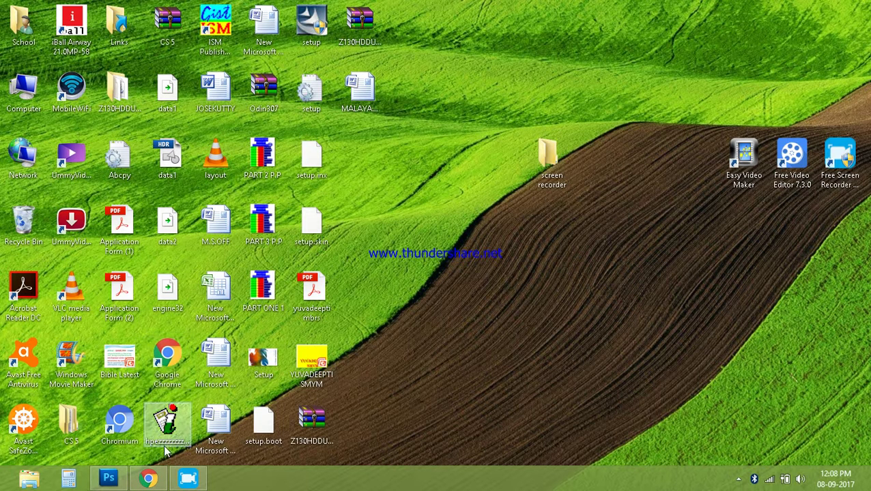
- Bring the Chrome window showing the signed-in YouTube home page to the front
click(148, 479)
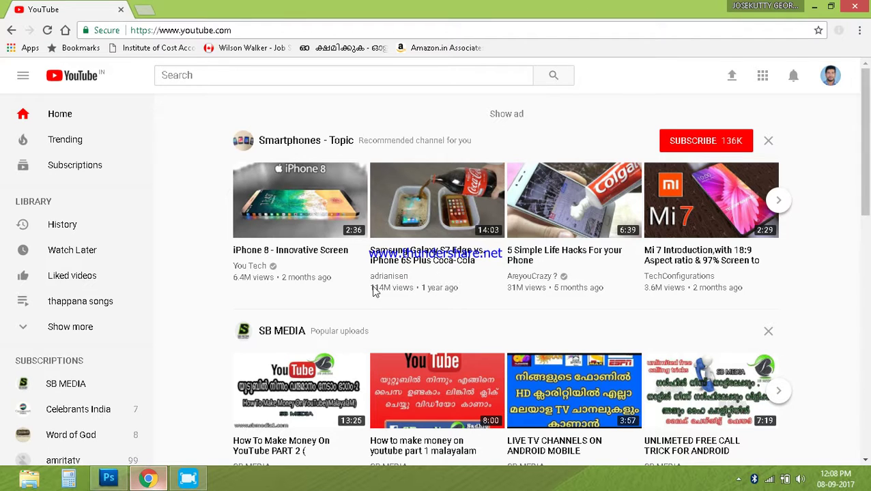
- Go to the YouTube video upload page from the top bar's Upload icon
click(830, 77)
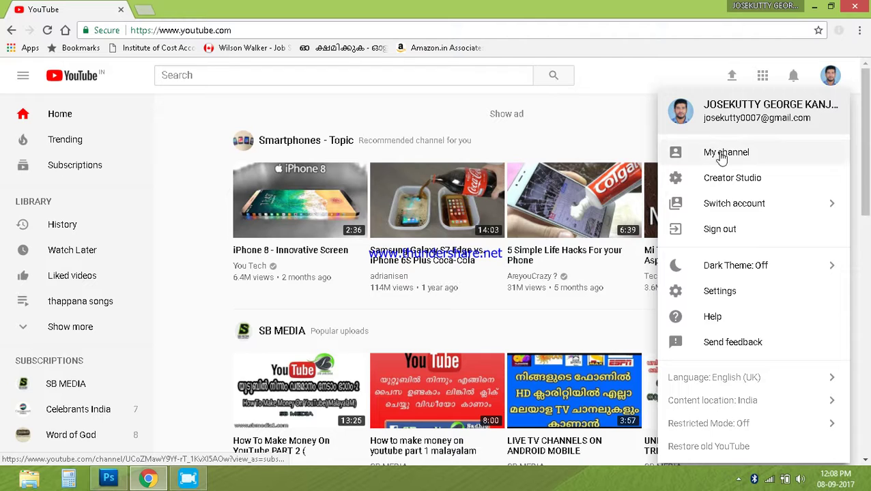
click(704, 79)
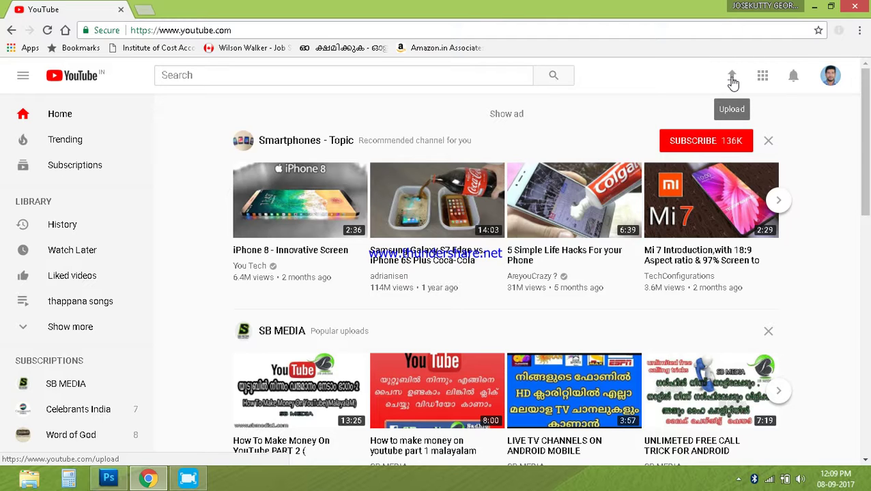
click(732, 80)
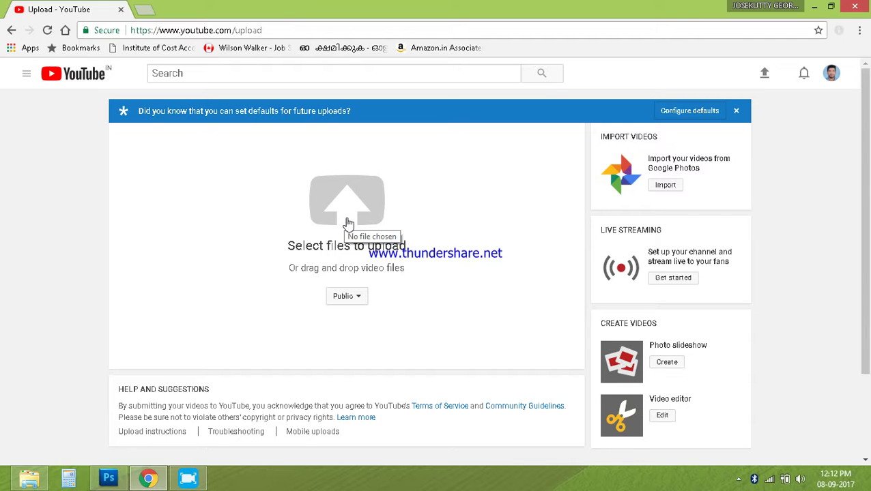
click(349, 223)
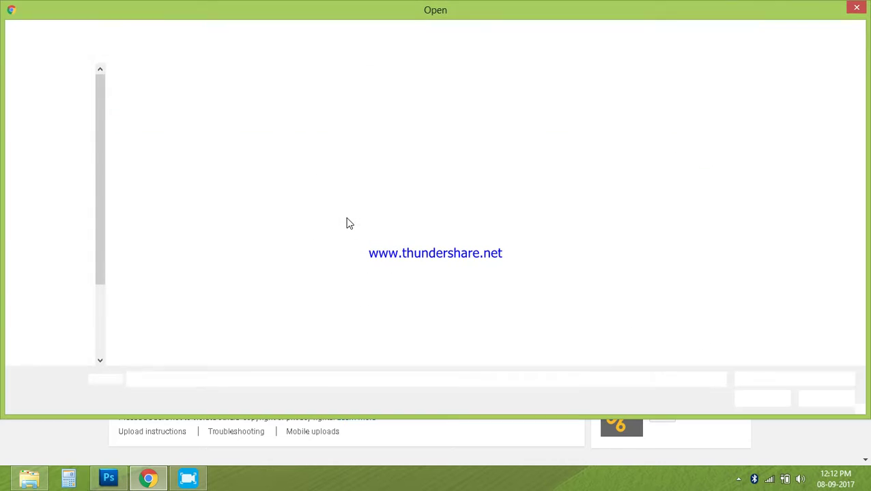
click(60, 131)
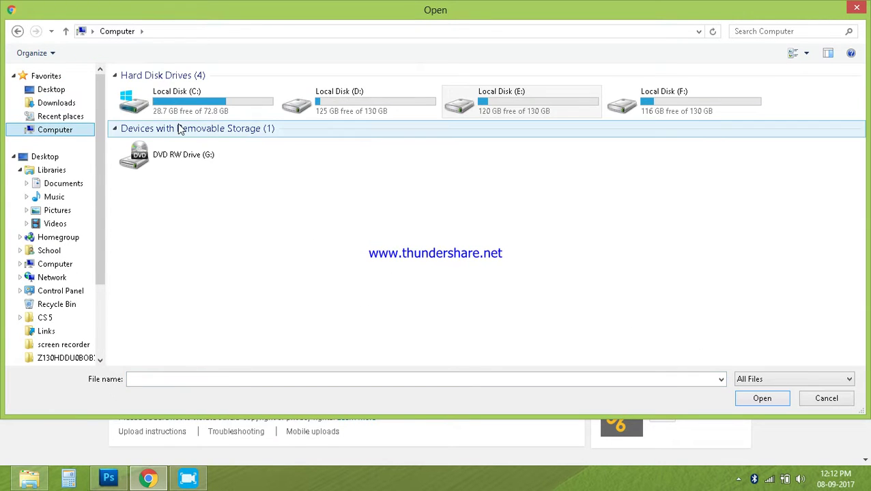
double_click(662, 101)
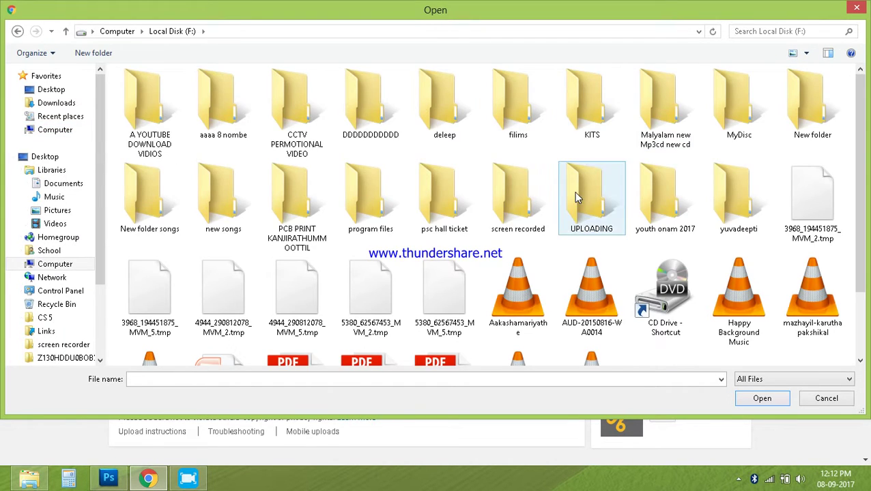
double_click(503, 203)
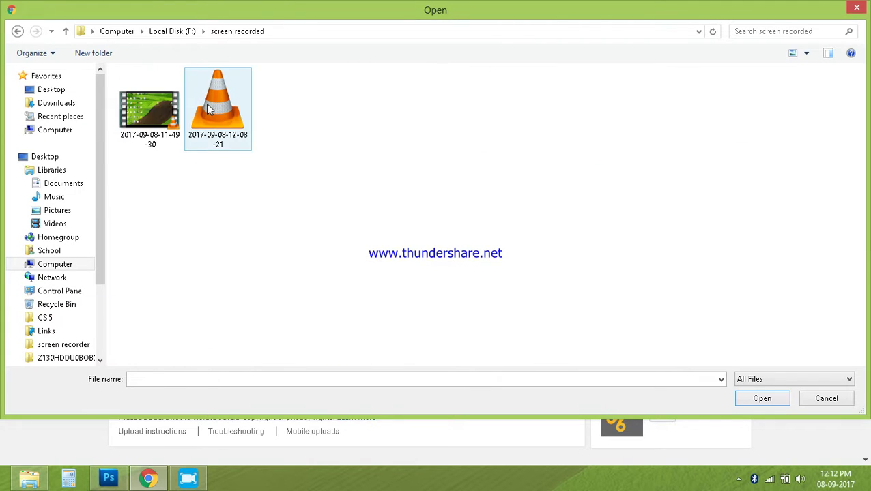
double_click(146, 114)
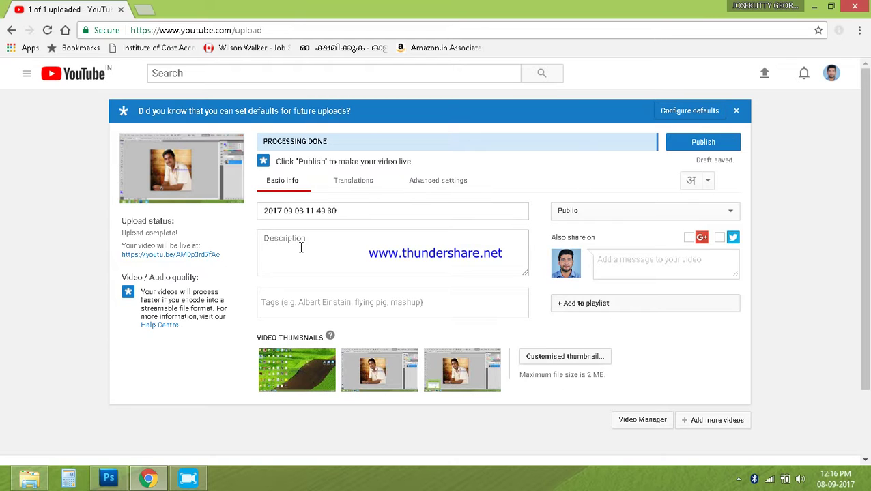
- Replace the date-stamp title with 'photoshop add a picture'
click(343, 210)
key(BackSpace)
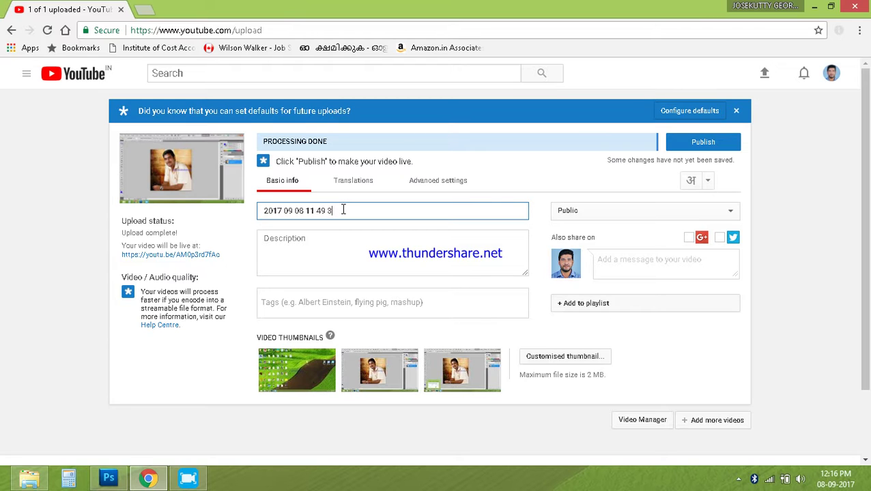
key(BackSpace)
key(BackSpace)
key(BackSpace)
key(BackSpace)
key(BackSpace)
key(BackSpace)
key(BackSpace)
key(BackSpace)
key(BackSpace)
key(BackSpace)
key(BackSpace)
key(BackSpace)
key(BackSpace)
key(BackSpace)
key(BackSpace)
key(BackSpace)
key(BackSpace)
key(BackSpace)
text(photosh)
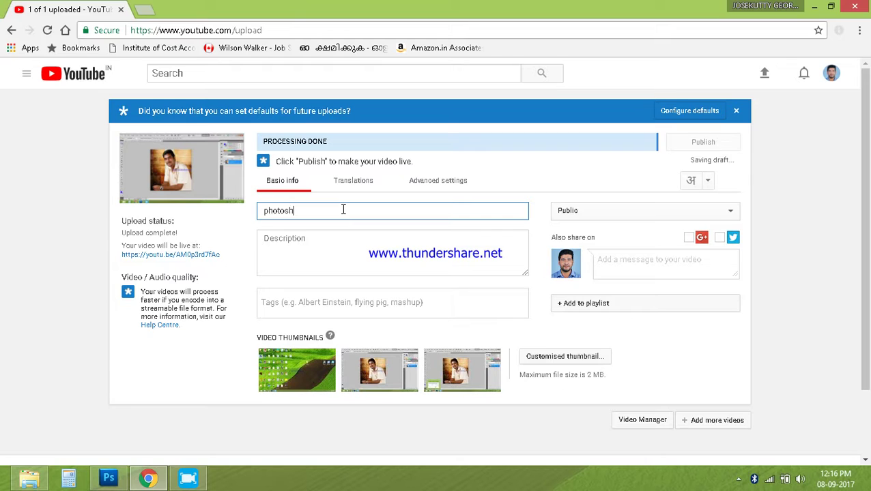
text(op)
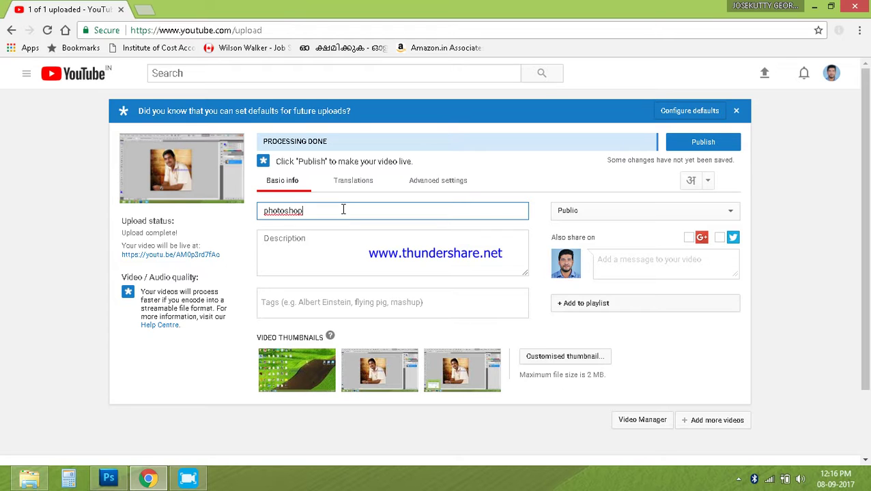
text( add)
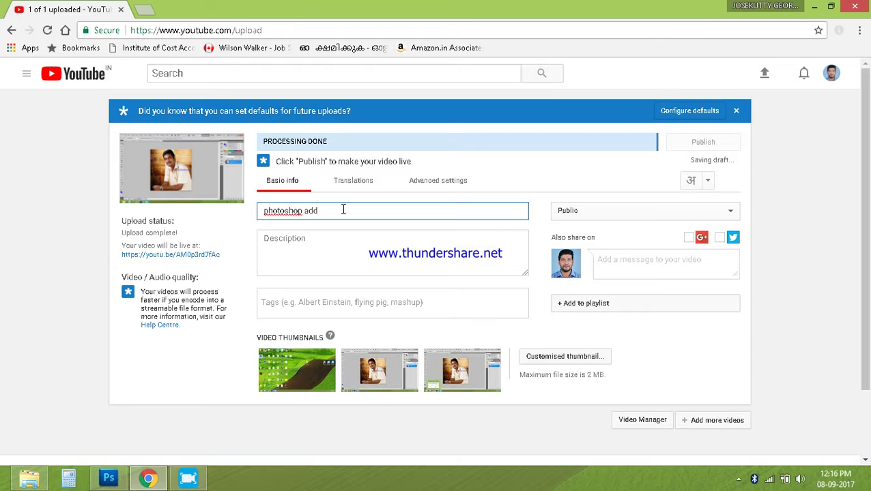
text( a p)
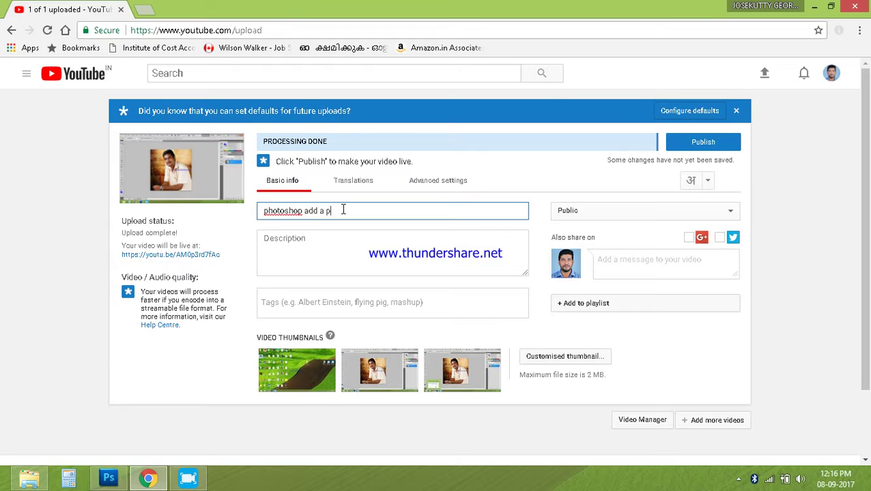
text(icture)
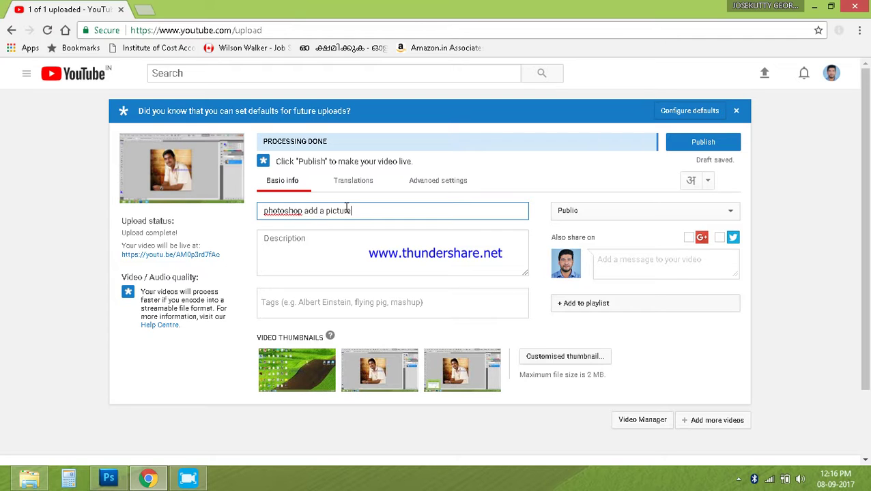
click(295, 247)
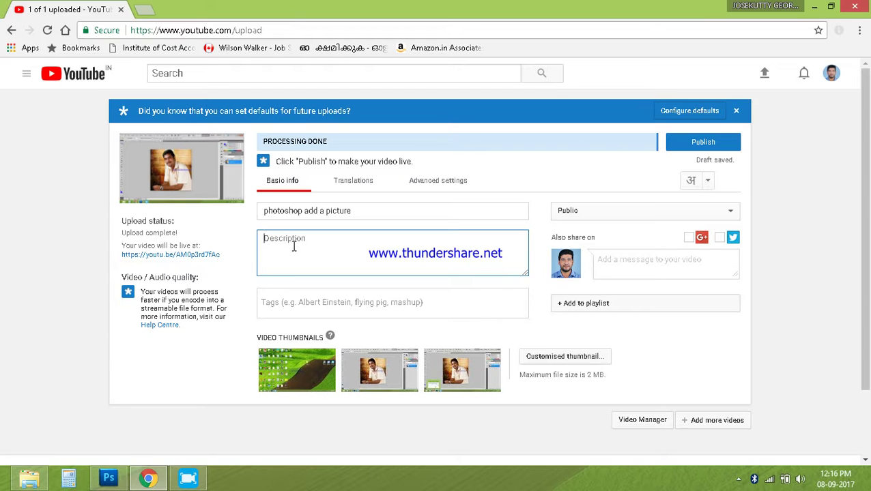
- Enter 'photoshop add a picture' as the video's description
text(photo)
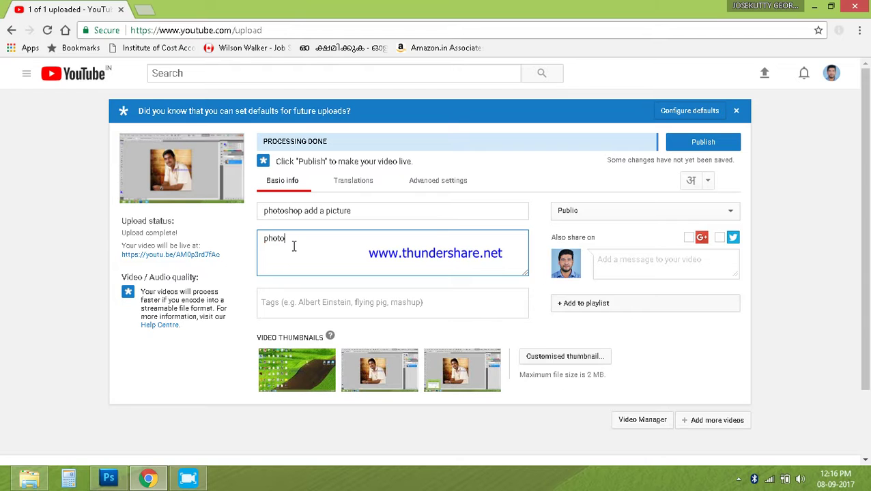
text(shop add a)
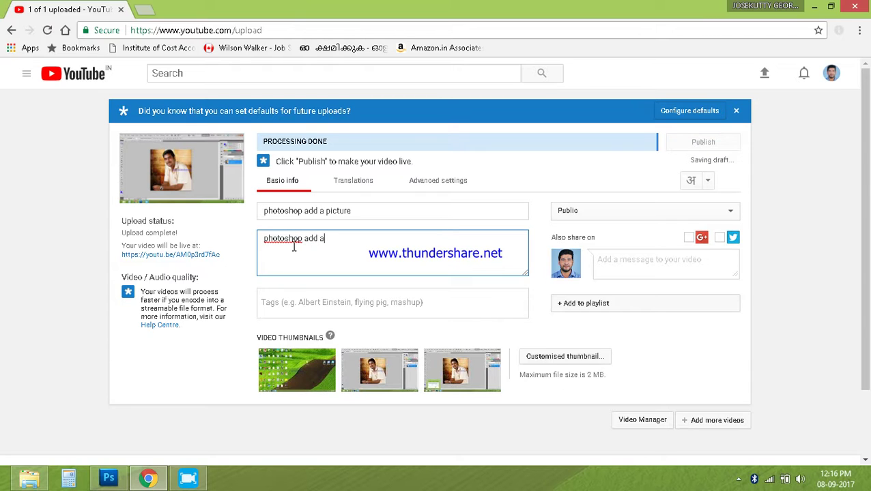
text( pic)
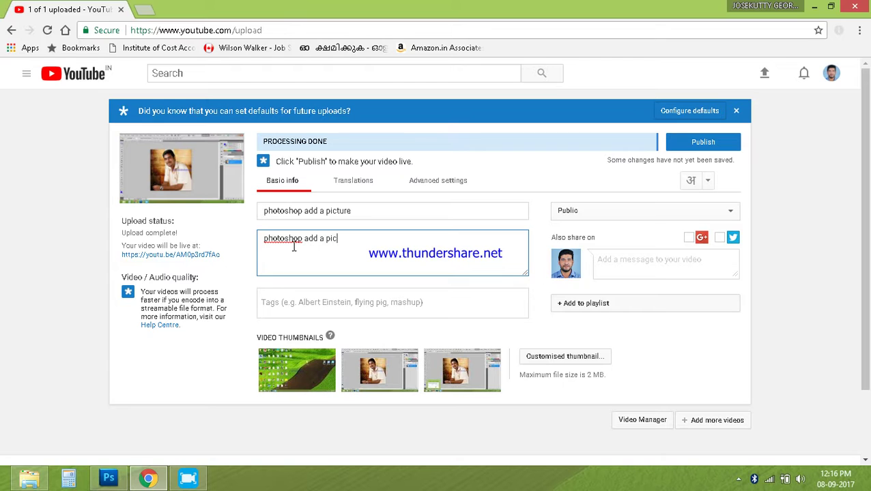
text(ture)
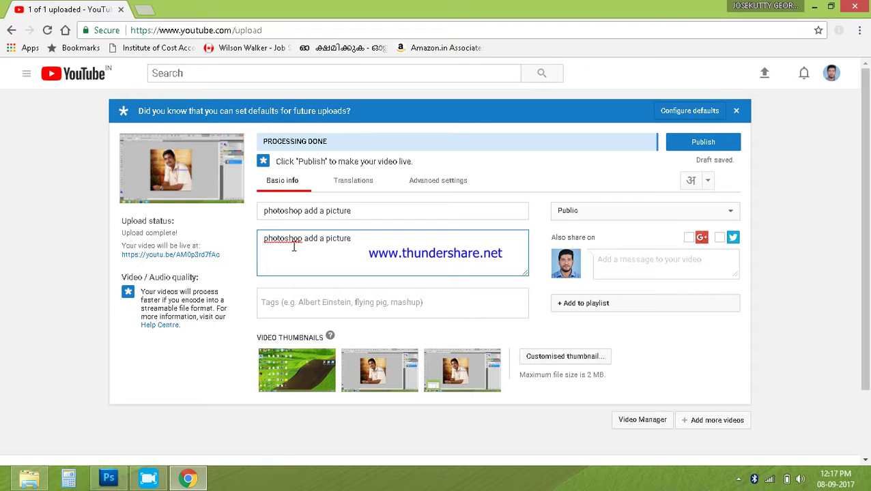
click(736, 480)
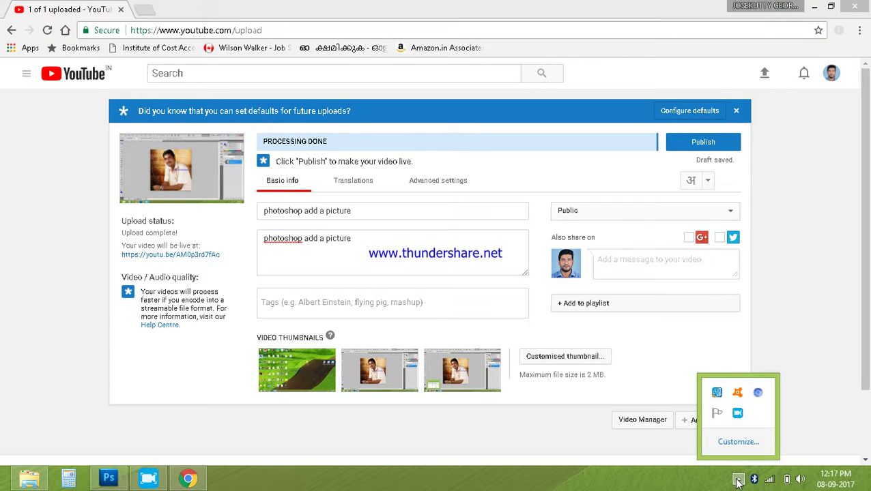
click(737, 481)
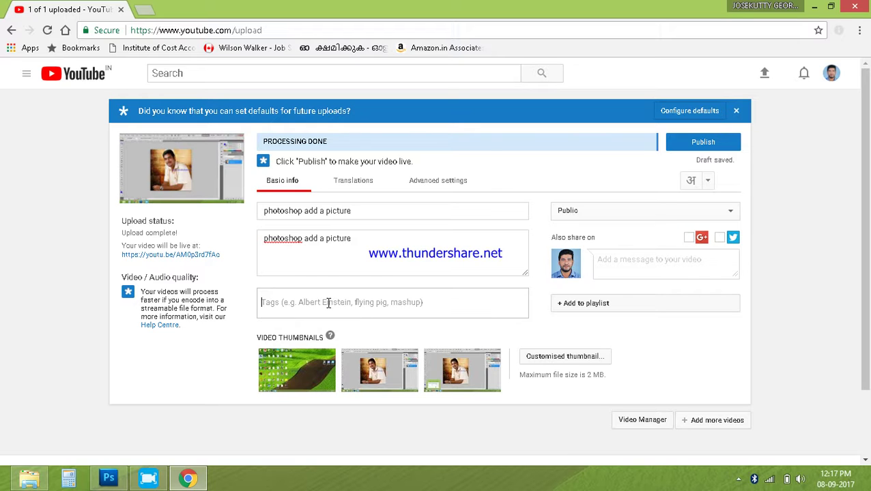
- Add kerala and indian as tags on the video
text(kerala)
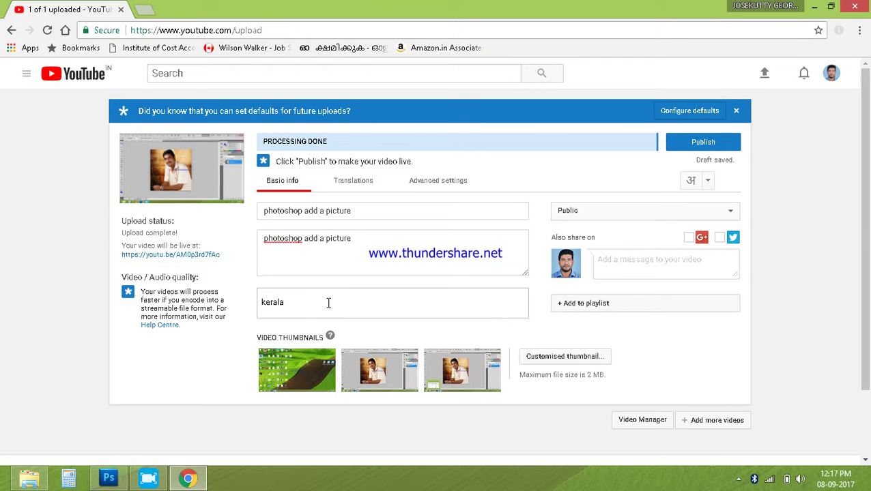
key(Return)
text(indian)
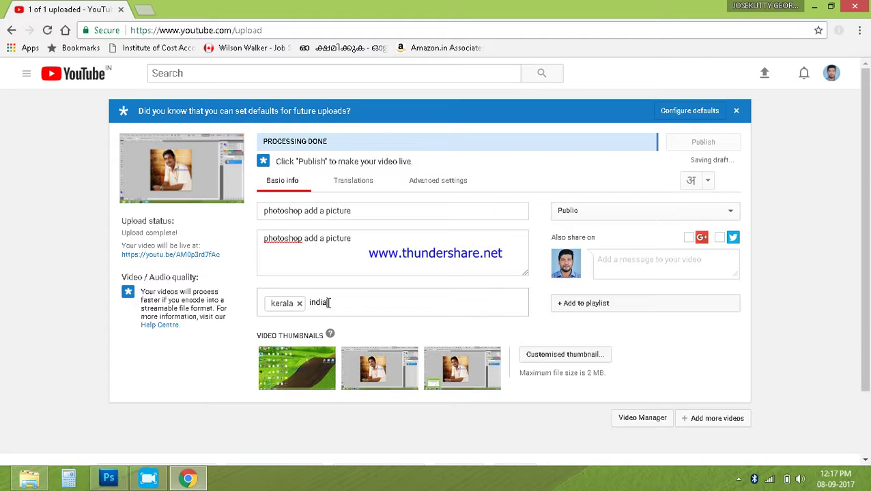
key(Return)
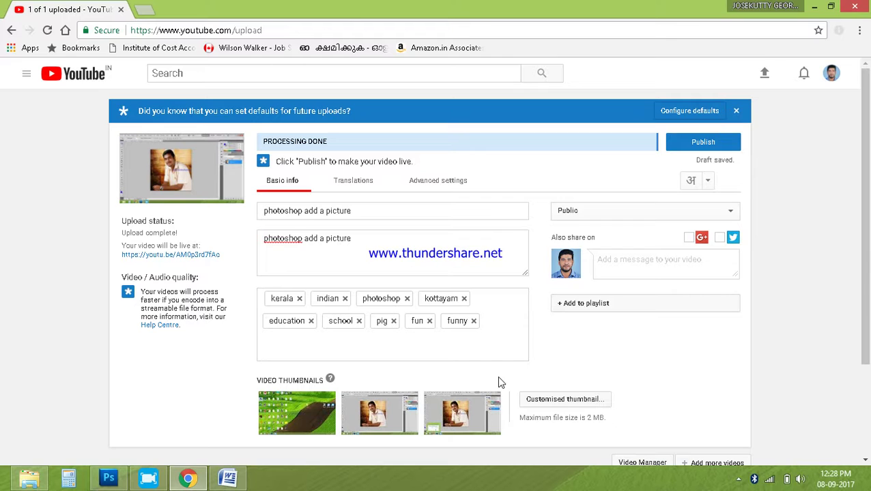
- Set Untitled-1 from Desktop > add image as the custom thumbnail
click(570, 401)
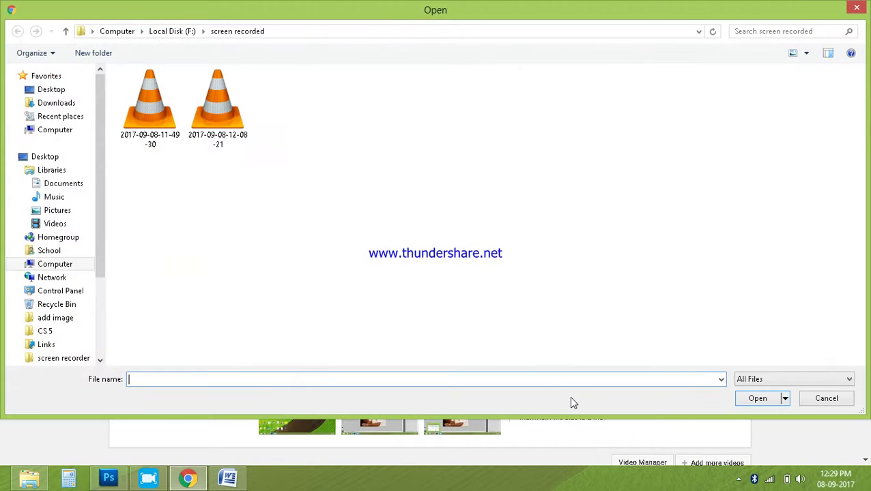
click(44, 156)
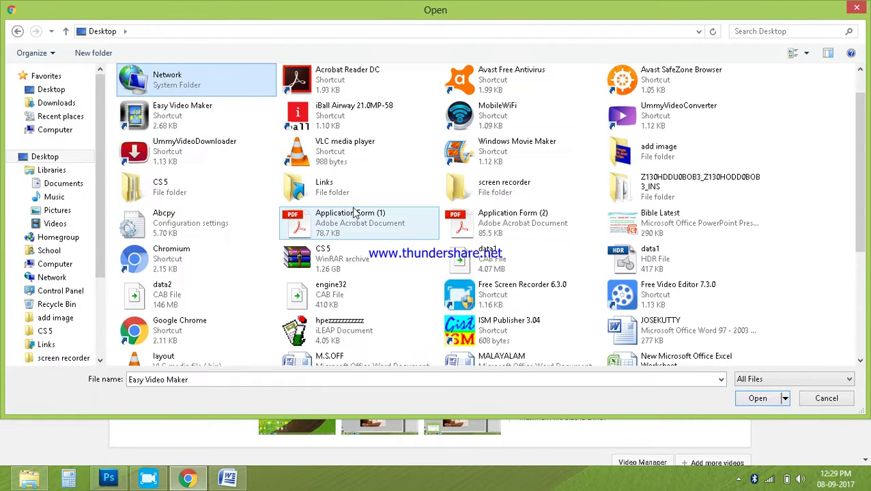
click(55, 318)
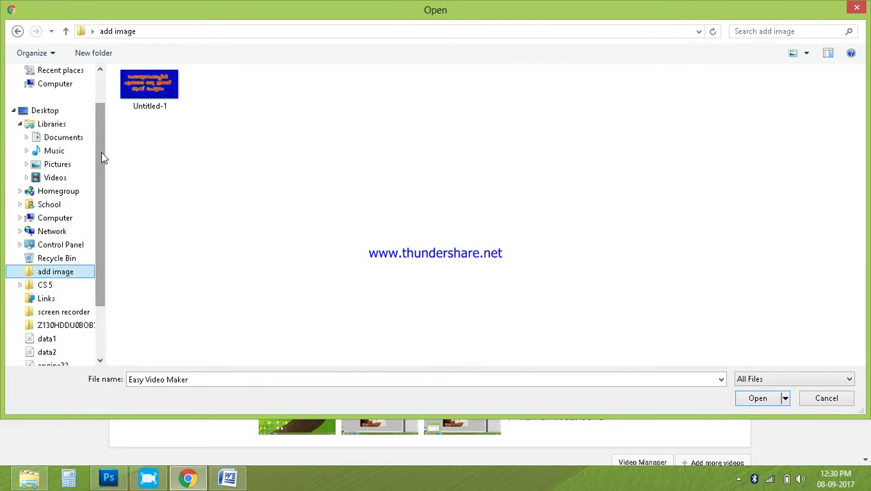
double_click(149, 85)
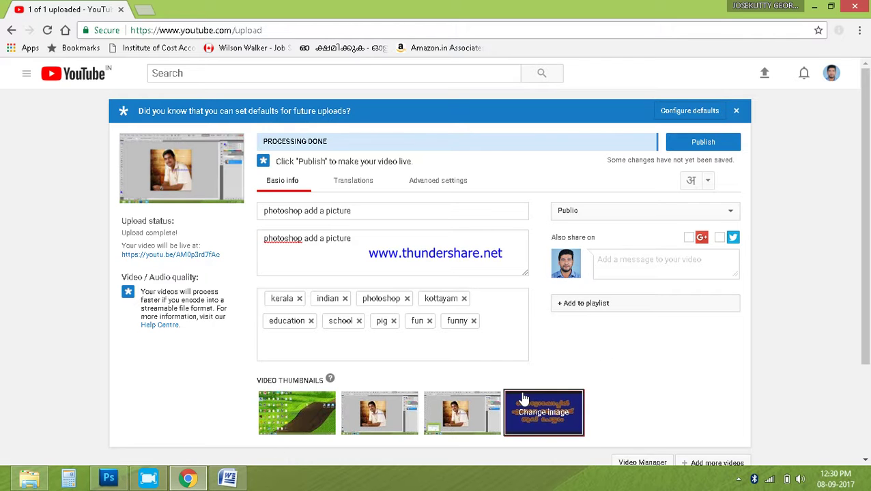
mouse_move(543, 416)
mouse_move(471, 422)
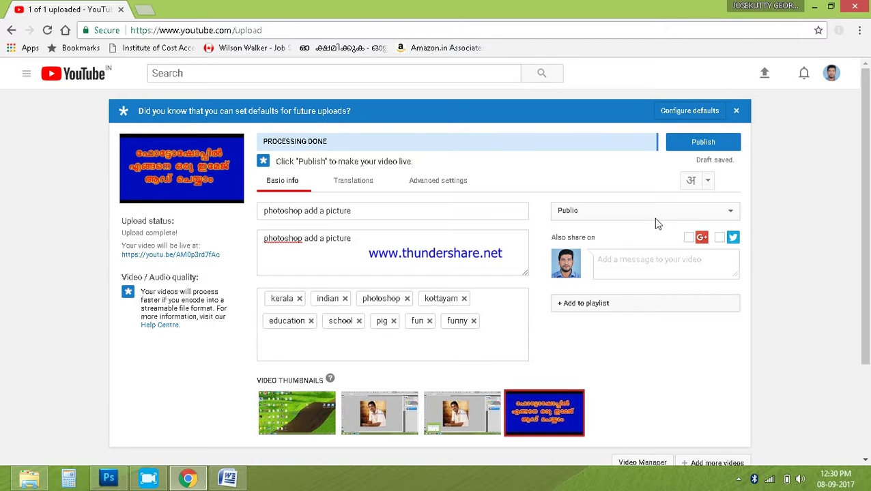
- Publish the video and select its youtu.be share link on the share page
click(705, 144)
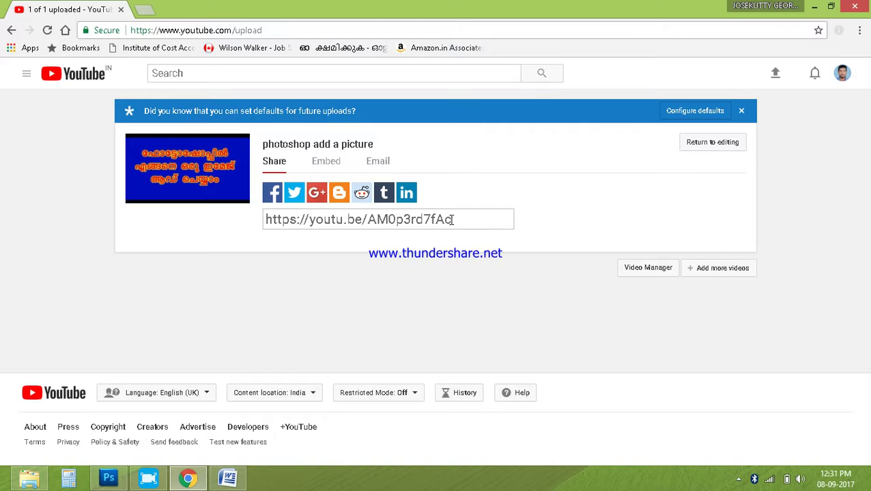
drag(515, 220, 335, 220)
drag(272, 203, 229, 208)
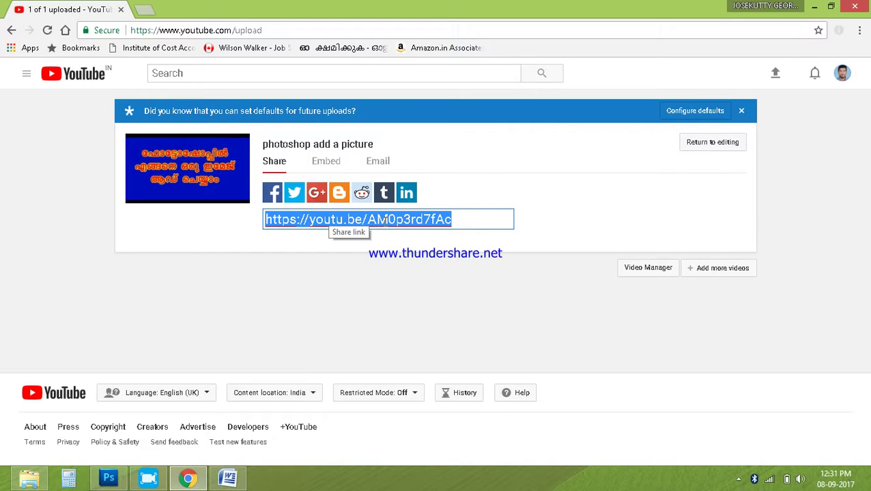
click(468, 223)
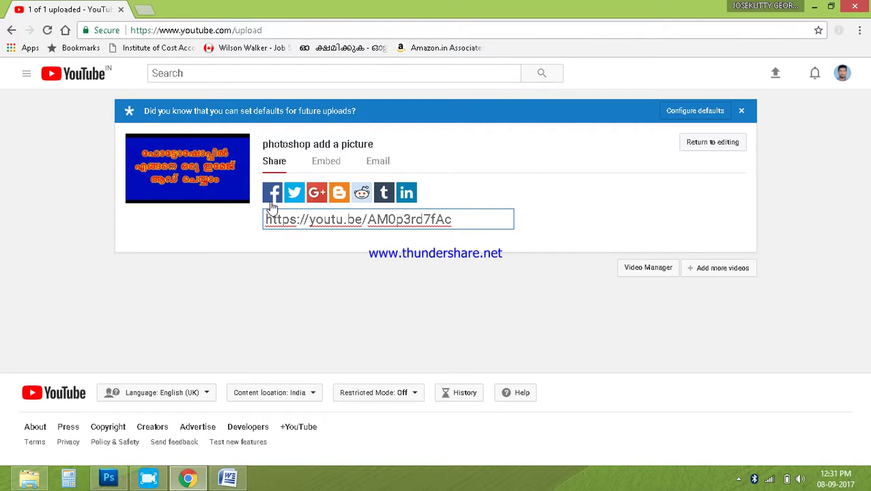